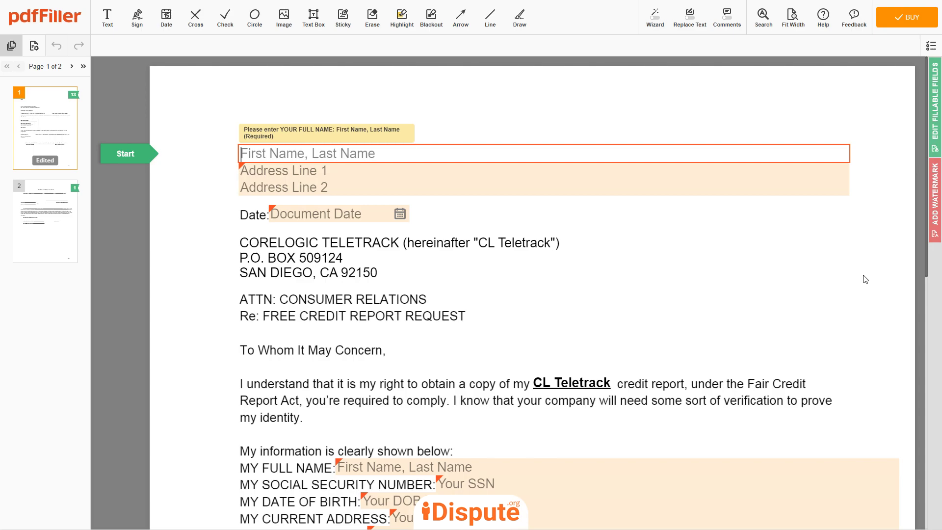
# Enter the requester's name and two-line postal address, and set the letter date to 10/17/2020.
pyautogui.write('JOHN DOE')
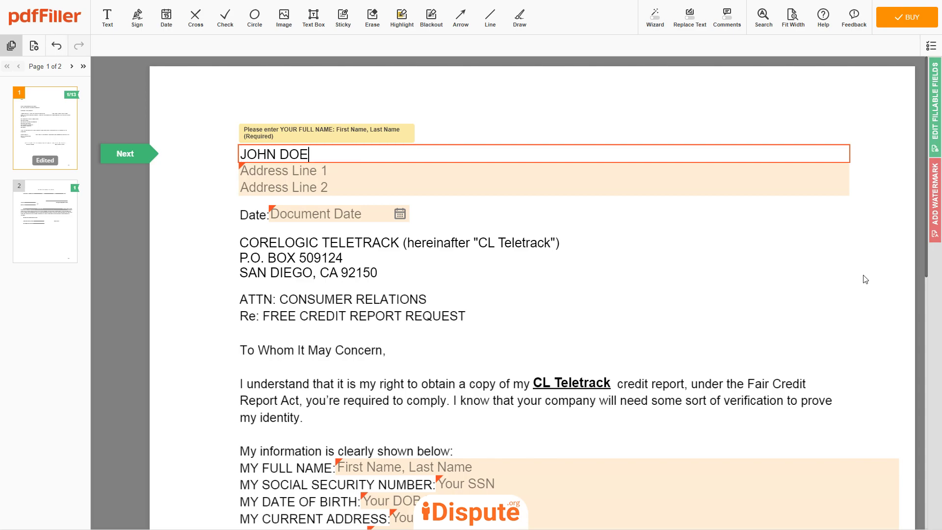
pyautogui.click(774, 178)
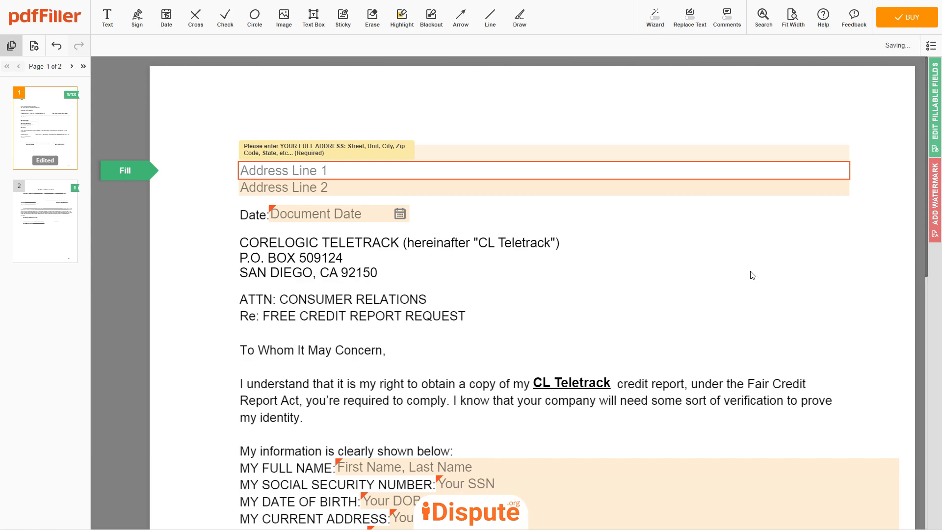
pyautogui.write('123 EXAMPLE STR, UNIT 1')
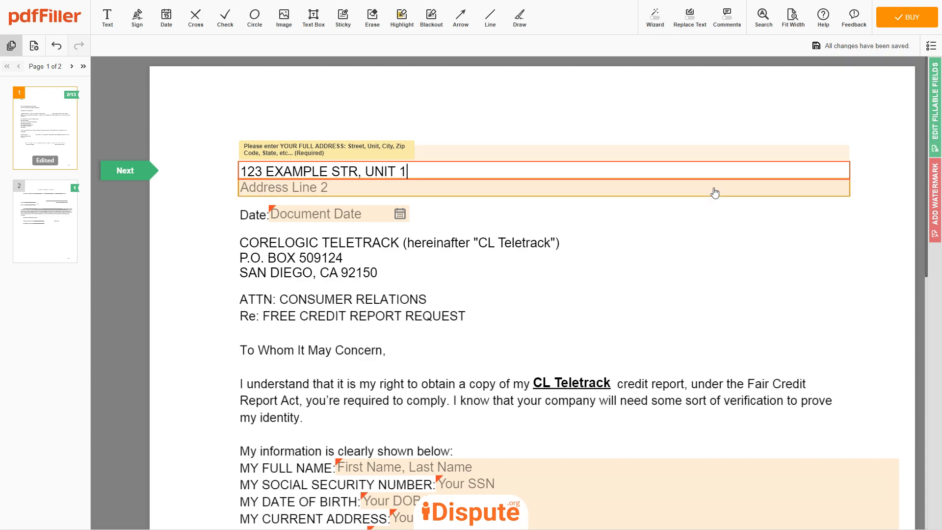
pyautogui.click(716, 190)
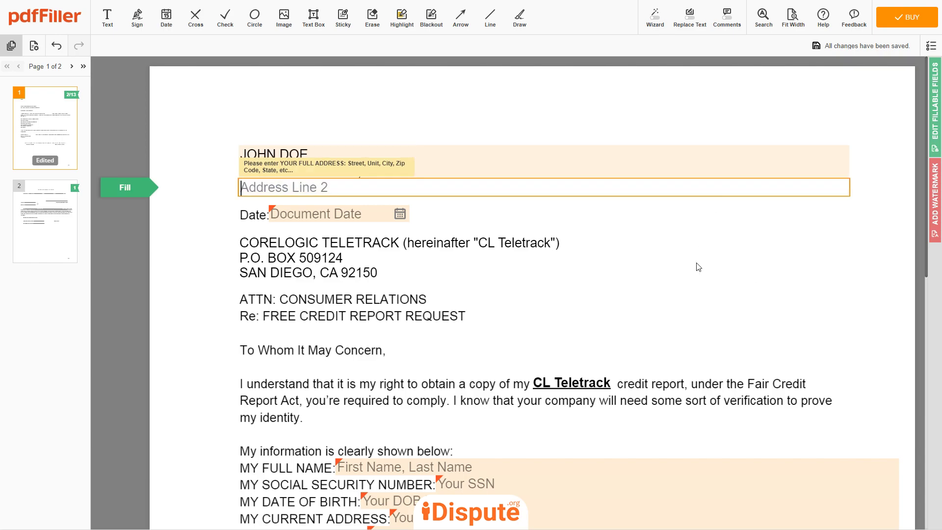
pyautogui.write('NEW YORK, NY 12345')
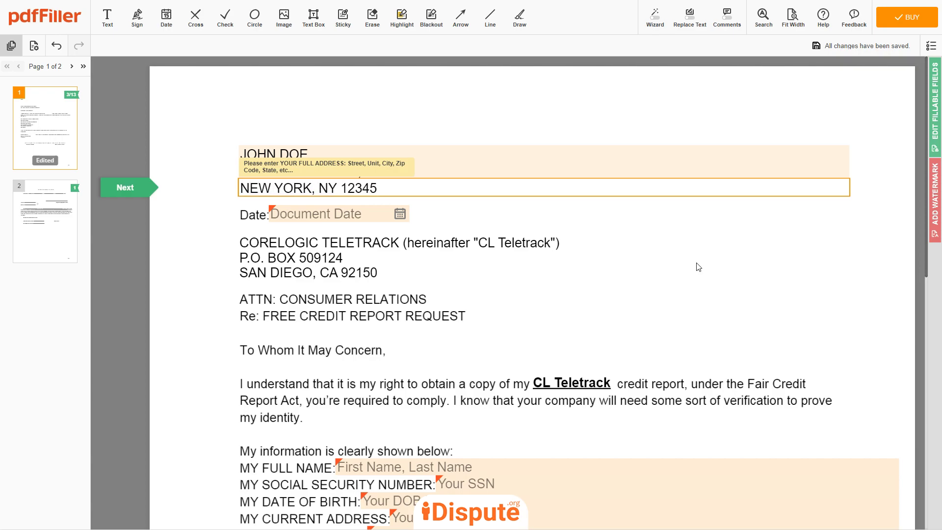
pyautogui.click(400, 214)
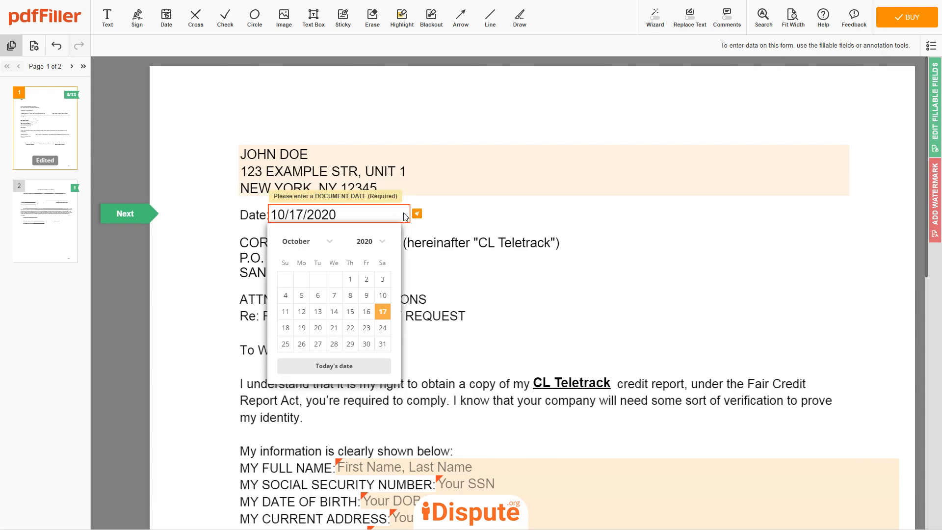
pyautogui.click(383, 314)
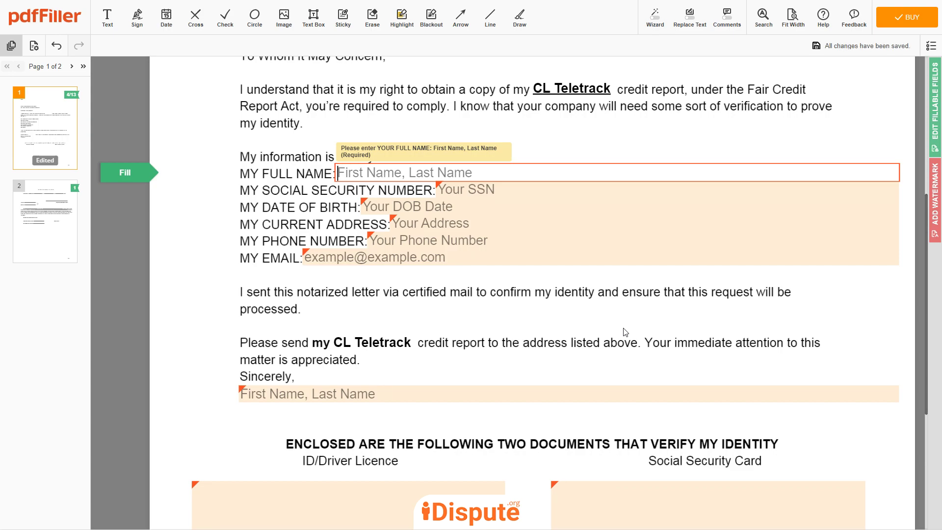
pyautogui.write('JOHN DOE')
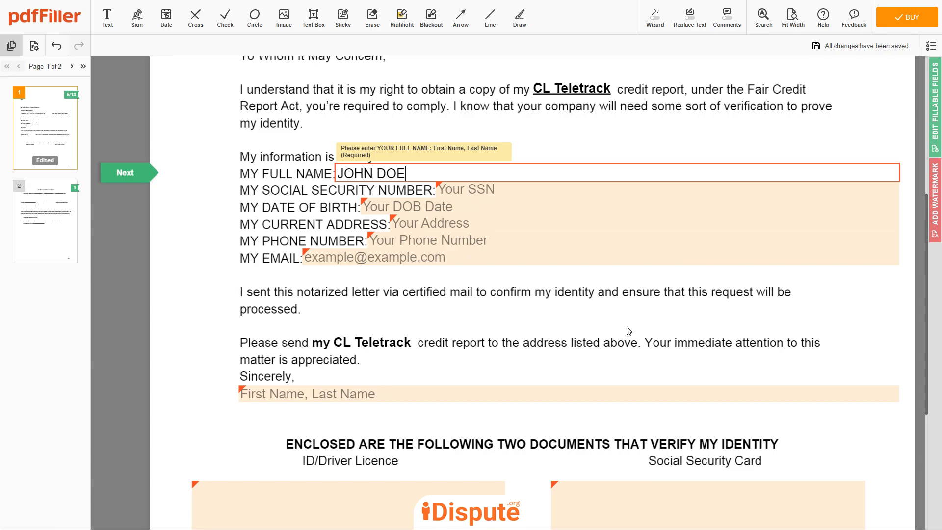
pyautogui.click(638, 192)
pyautogui.write('123-45-6789')
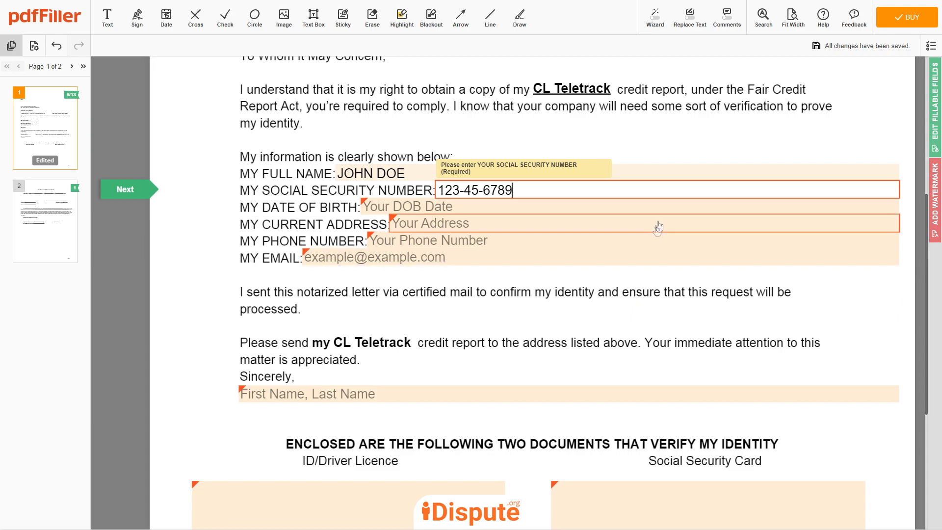
pyautogui.click(667, 210)
pyautogui.write('10/30/1975')
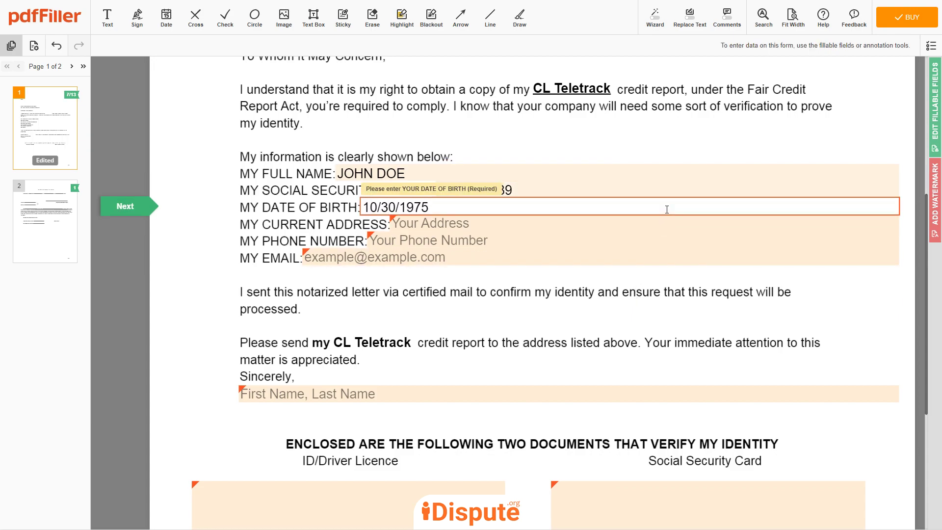
pyautogui.click(701, 228)
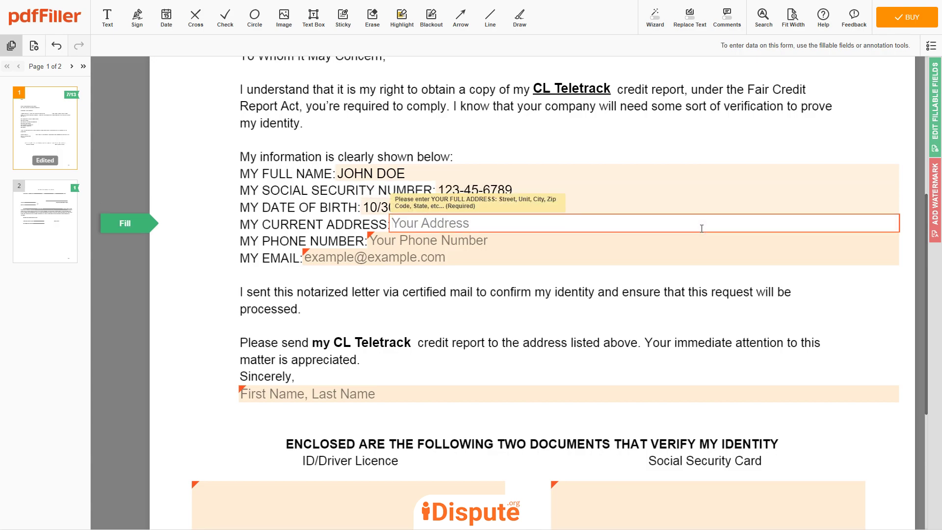
# Enter the requester's current address, phone number and e-mail address in the information block.
pyautogui.write('12')
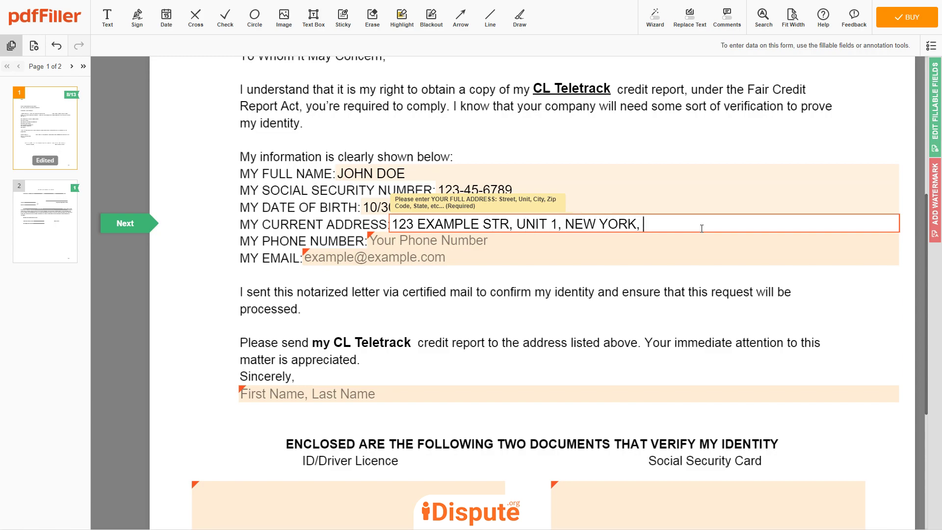
pyautogui.click(745, 240)
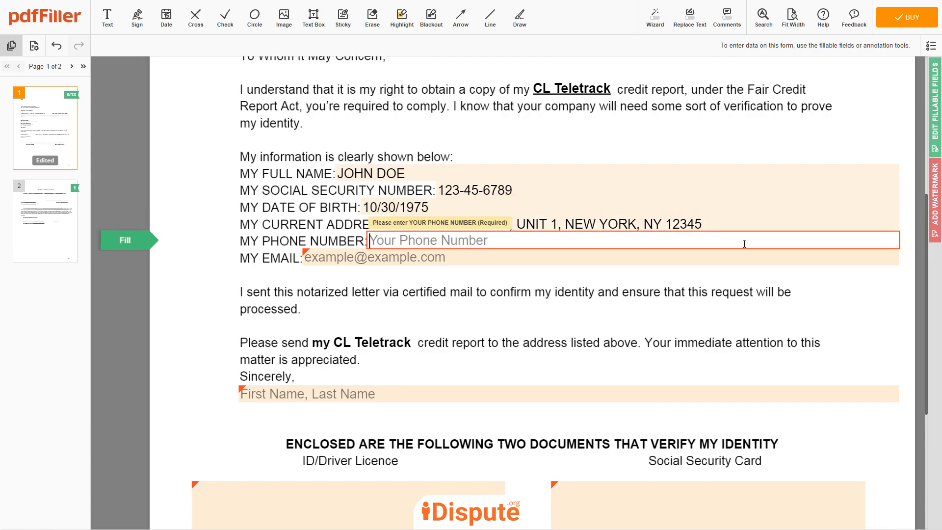
pyautogui.write('123-456-7890')
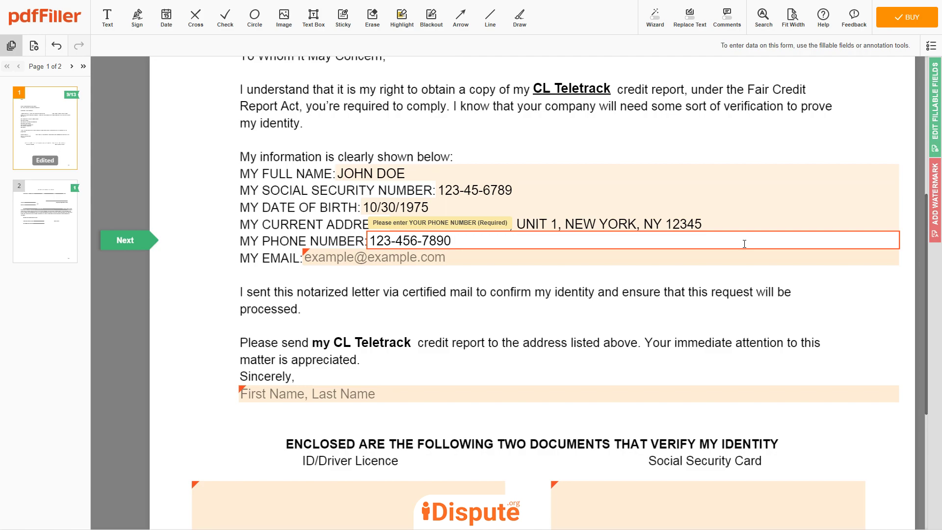
pyautogui.click(742, 261)
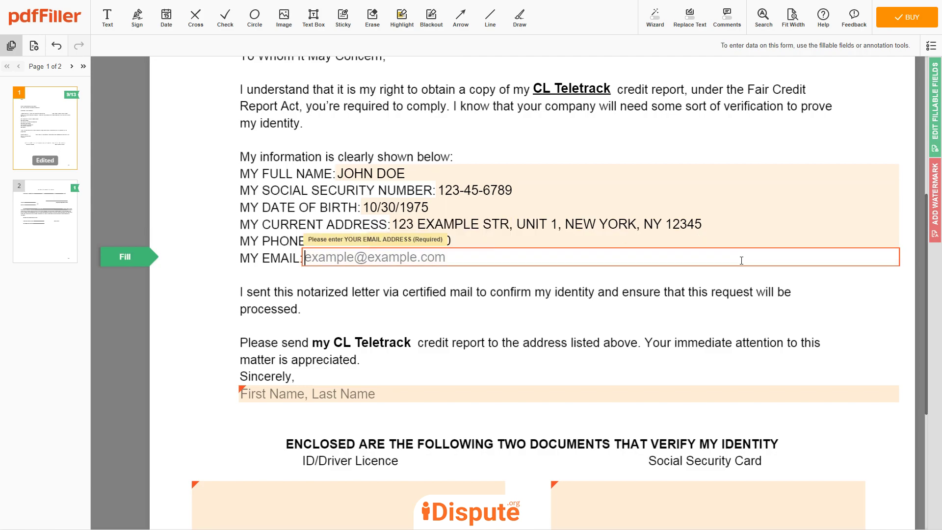
pyautogui.write('example@e')
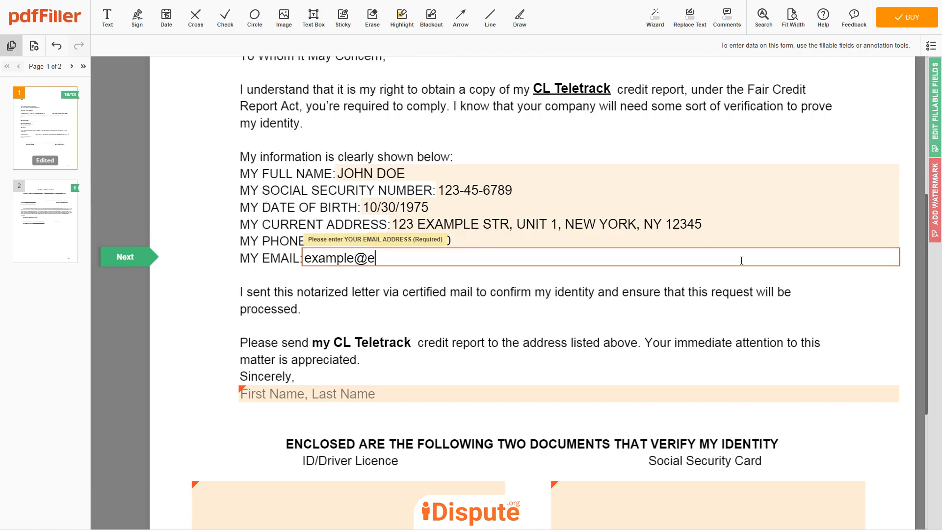
pyautogui.write('xample.com')
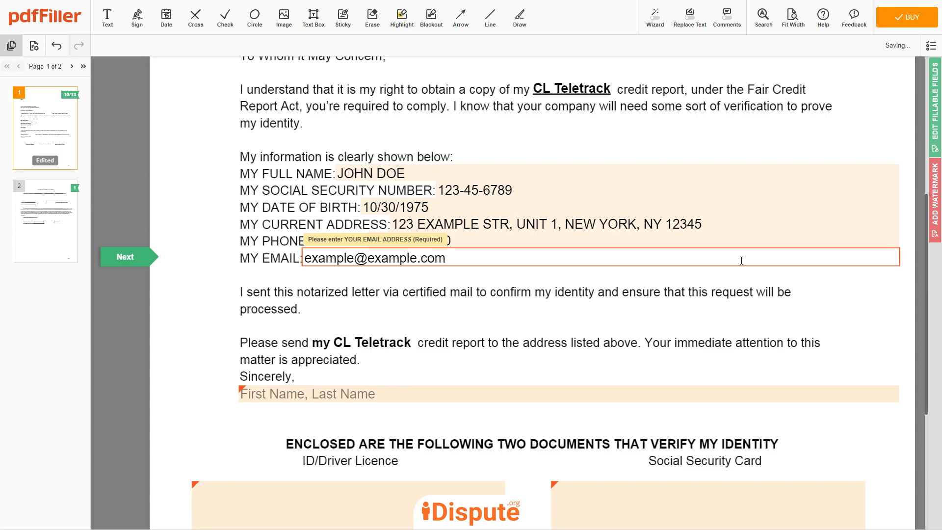
pyautogui.press('Tab')
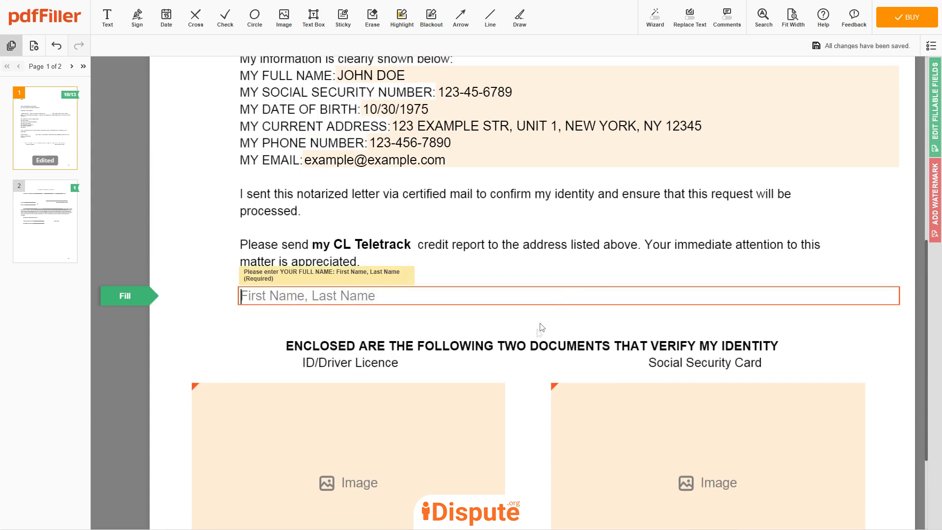
# Put the requester's name under Sincerely and attach the driver's licence and Social Security card images.
pyautogui.scroll(-1, 530, 365)
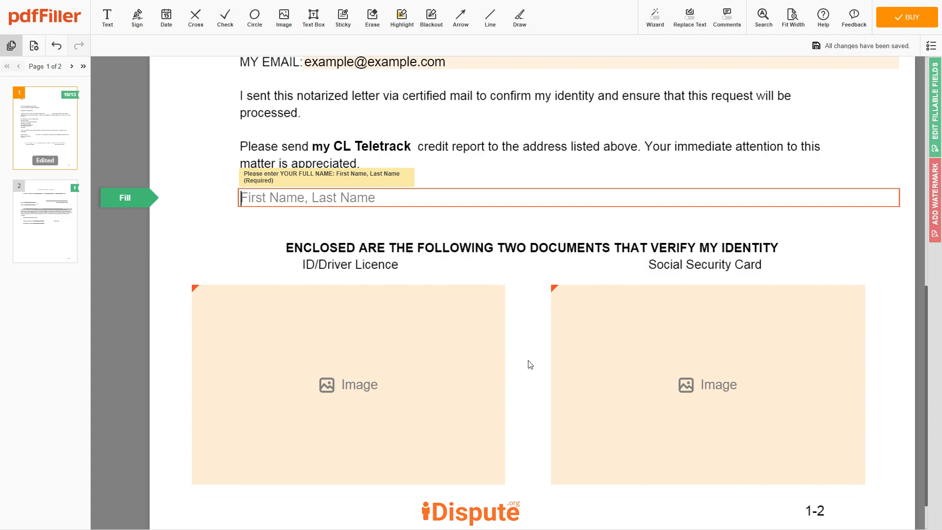
pyautogui.write('JOHN DOE')
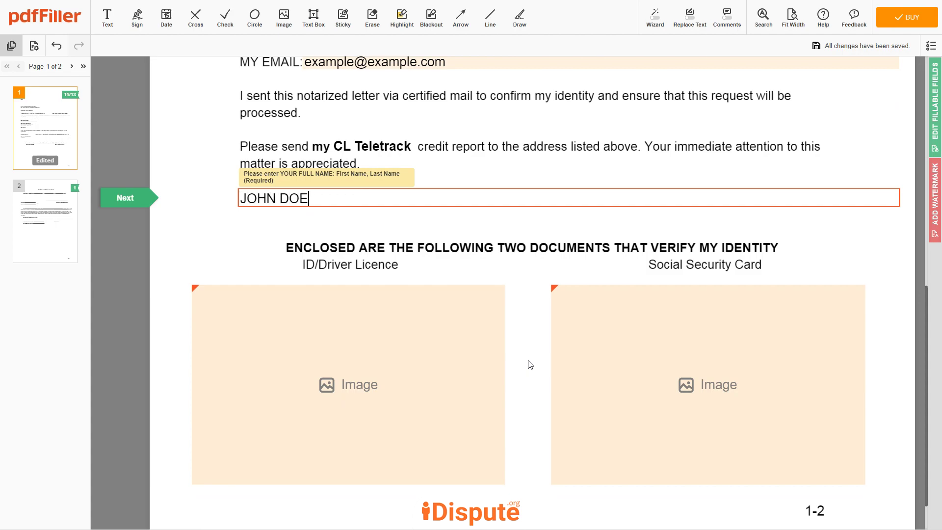
pyautogui.click(465, 359)
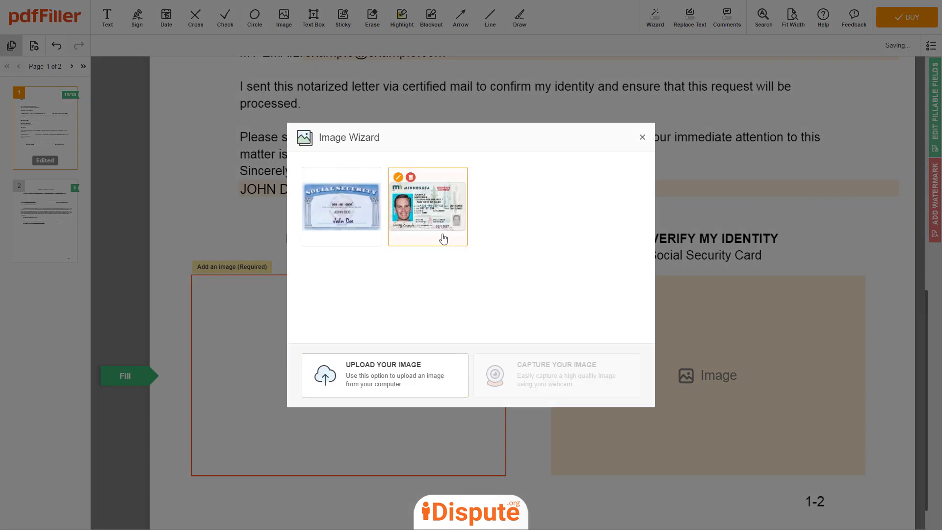
pyautogui.click(444, 239)
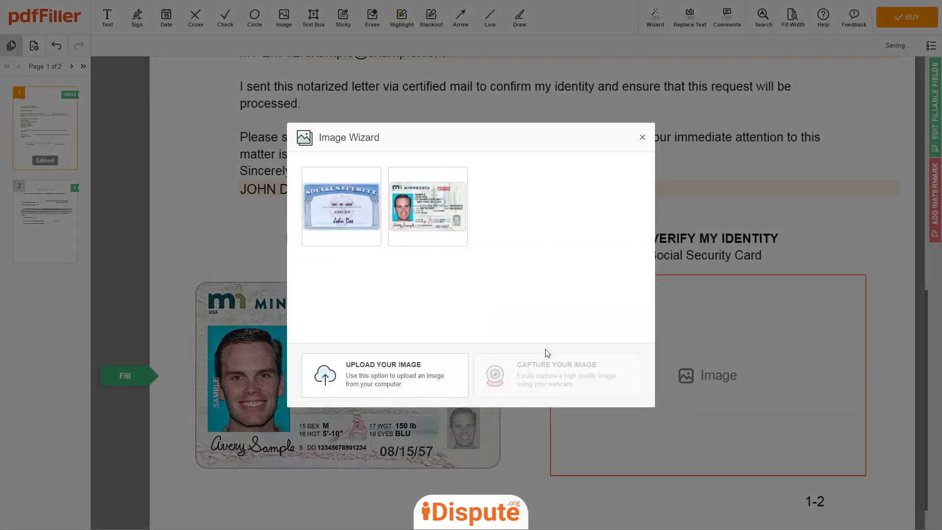
pyautogui.click(362, 232)
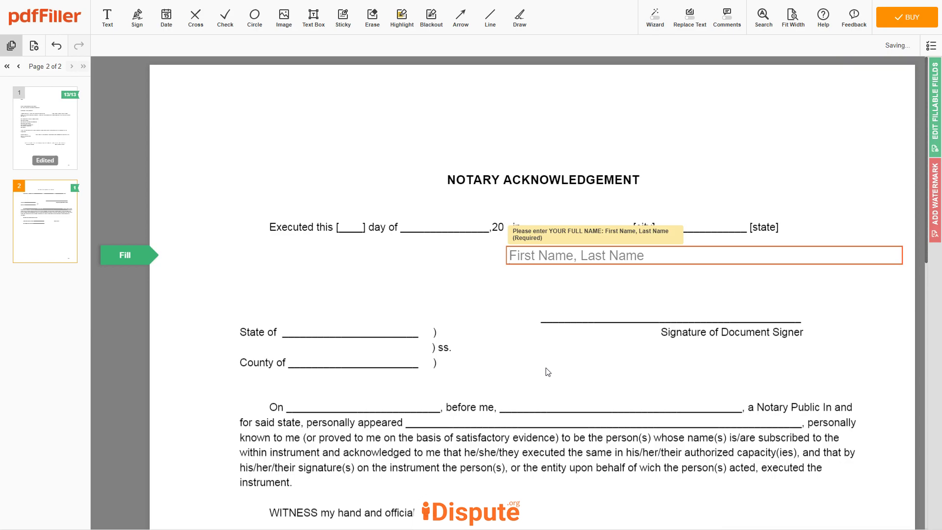
# Enter the signer's name in the page 2 notary acknowledgement and submit the completed letter.
pyautogui.write('JOHN DOE')
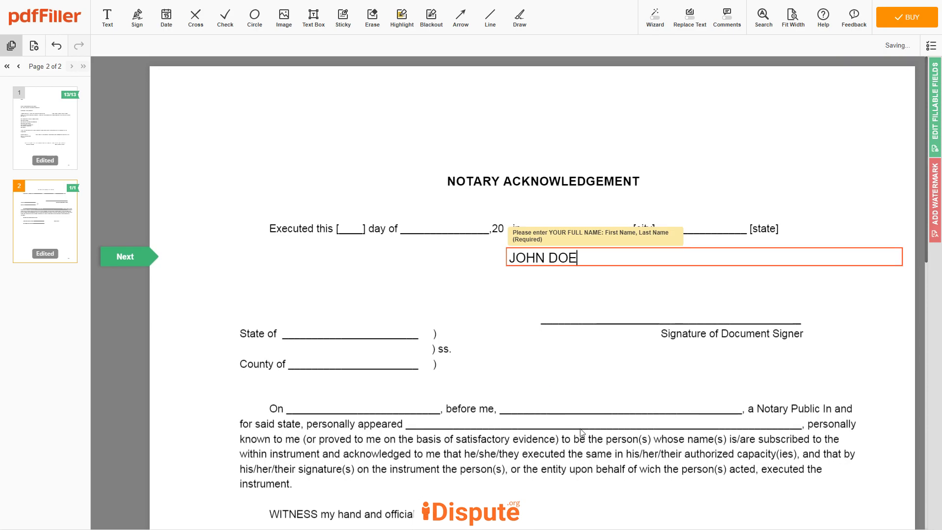
pyautogui.scroll(10, 581, 432)
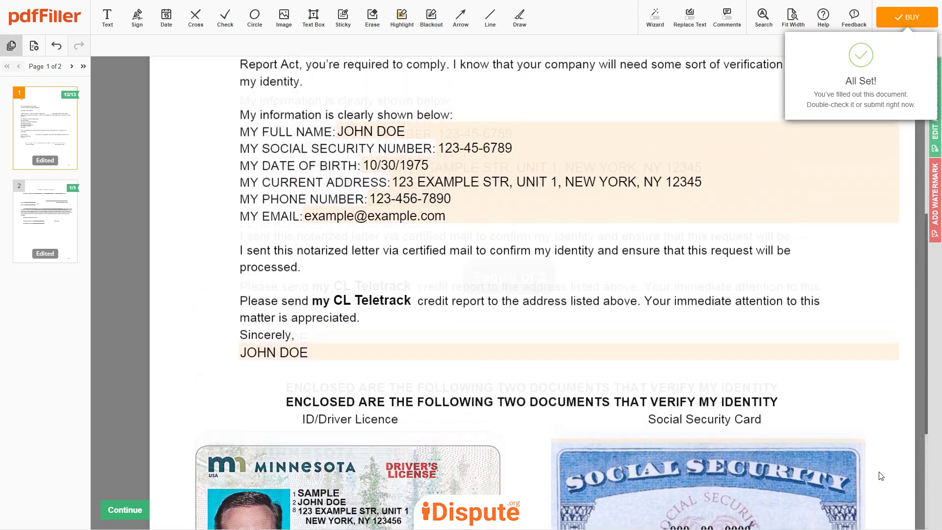
pyautogui.scroll(5, 881, 476)
pyautogui.scroll(2, 828, 476)
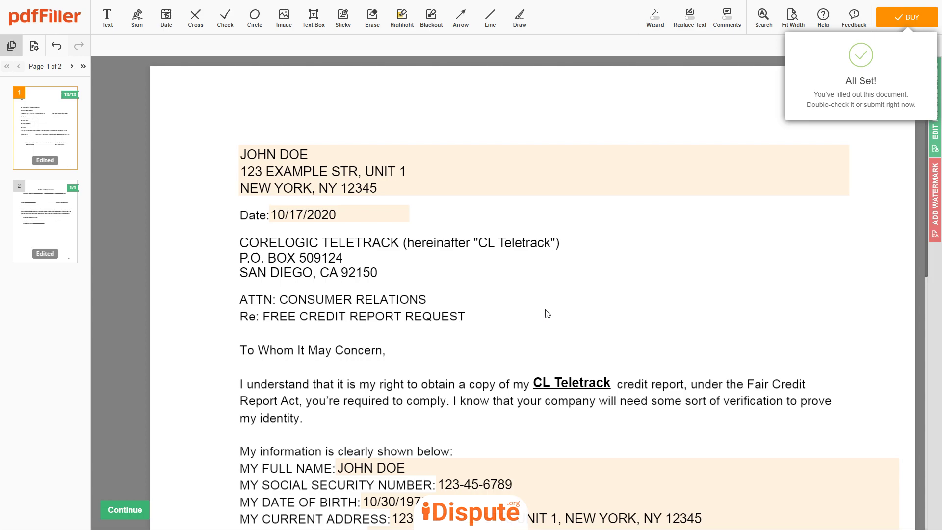
pyautogui.click(914, 17)
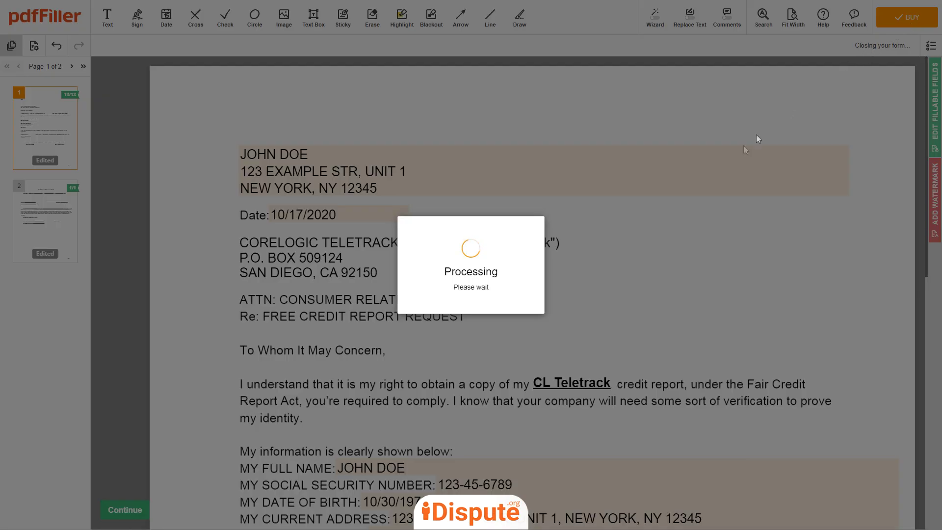